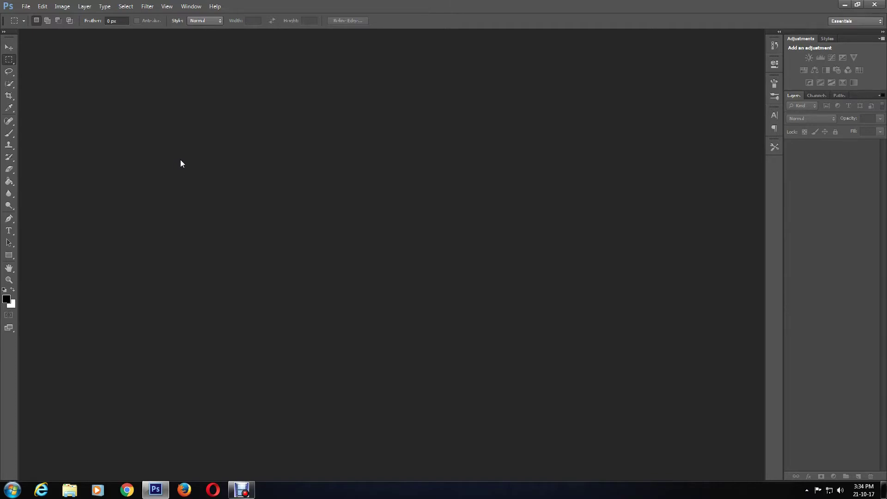
Step: Open the woman's street photo JPEG from the Photos folder and select the Quick Selection Tool
click(26, 6)
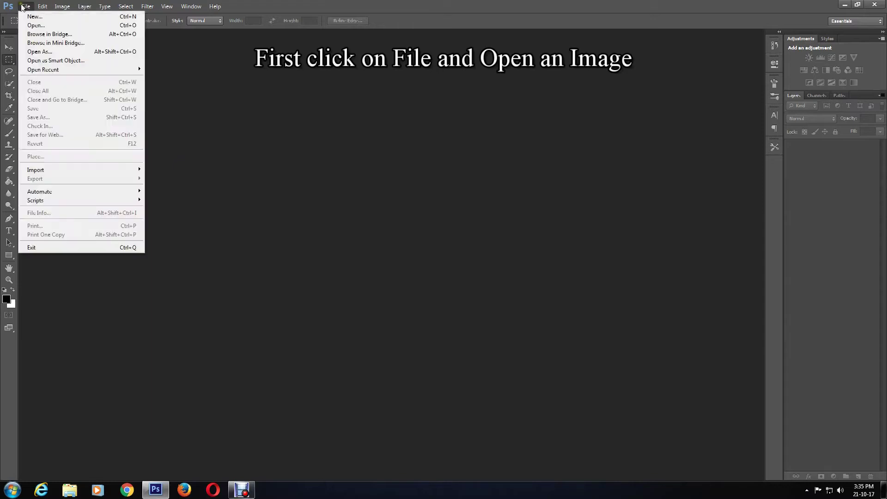
click(35, 25)
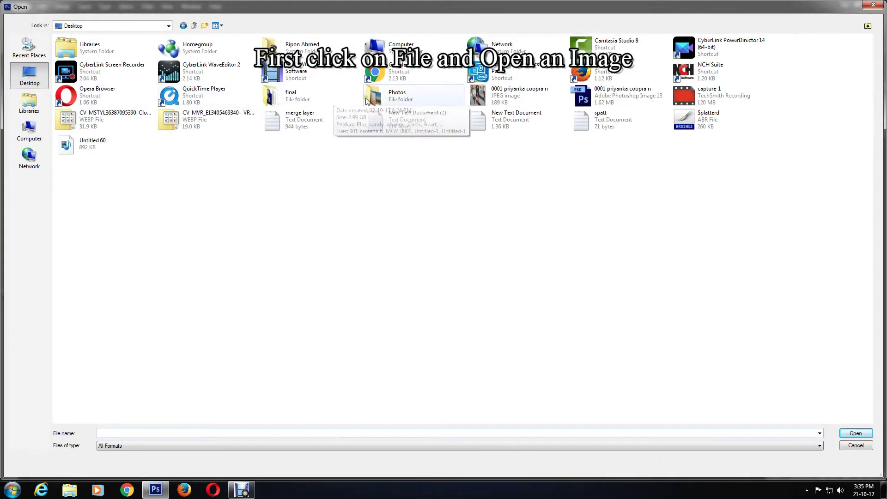
double_click(375, 95)
double_click(223, 63)
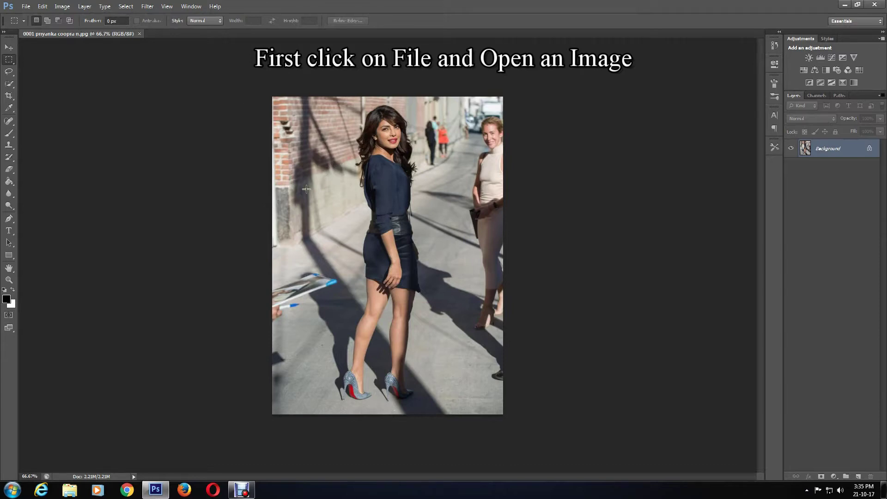
click(9, 84)
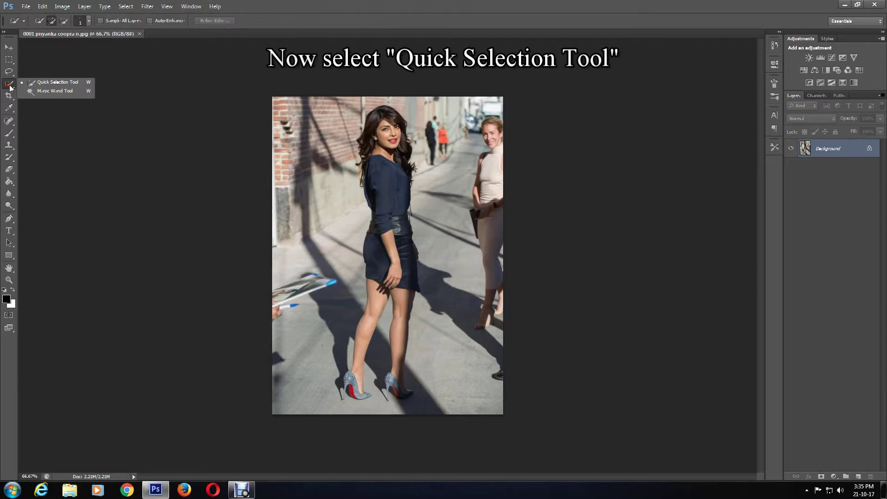
click(63, 83)
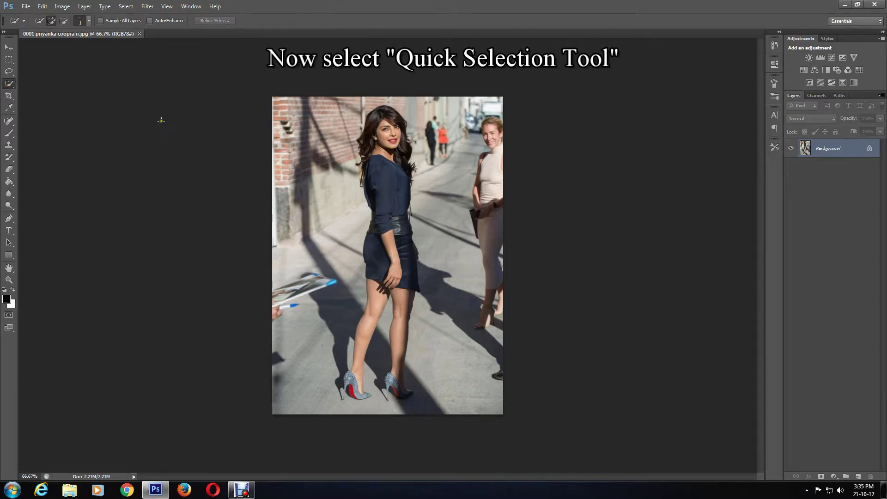
Step: In Add to selection mode, select the woman from head to shoes and zoom to 200%
click(51, 23)
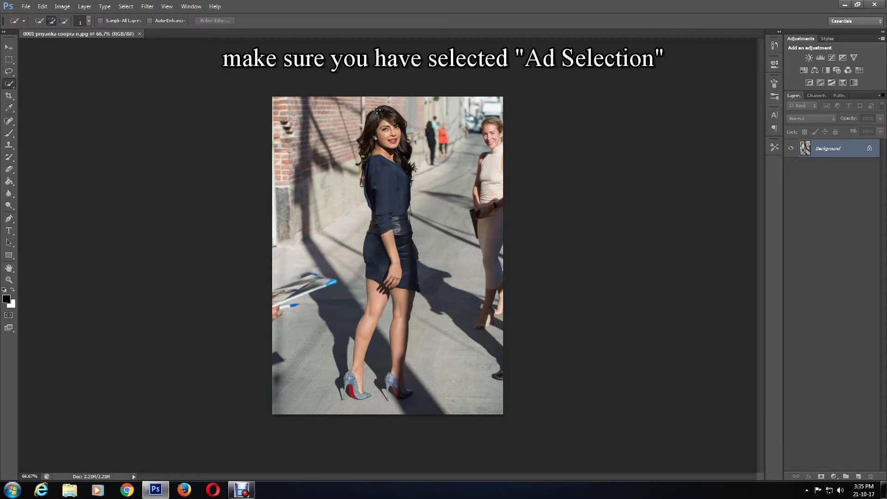
mouse_move(377, 110)
mouse_down()
mouse_move(388, 121)
mouse_move(384, 155)
mouse_move(411, 282)
mouse_move(397, 410)
mouse_move(414, 404)
mouse_move(406, 405)
mouse_move(405, 315)
mouse_move(376, 305)
mouse_move(363, 385)
mouse_move(345, 407)
mouse_up()
key(ctrl+plus)
key(ctrl+plus)
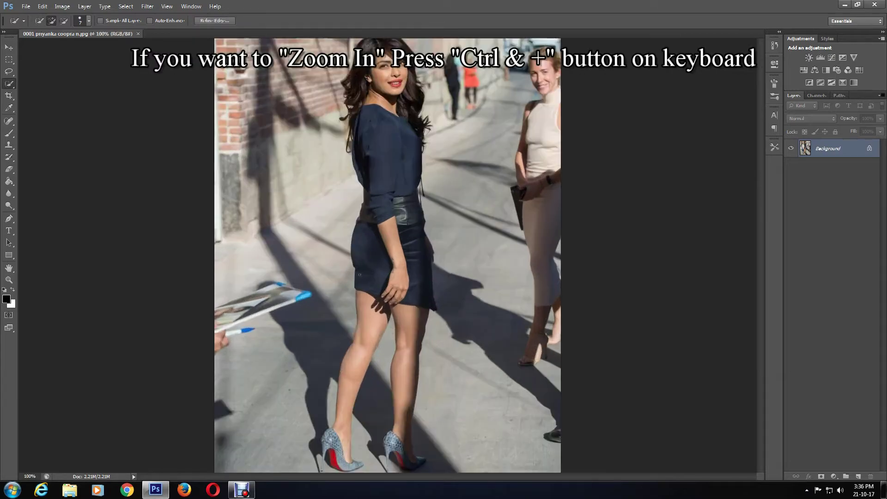
scroll(489, 240, down, 3)
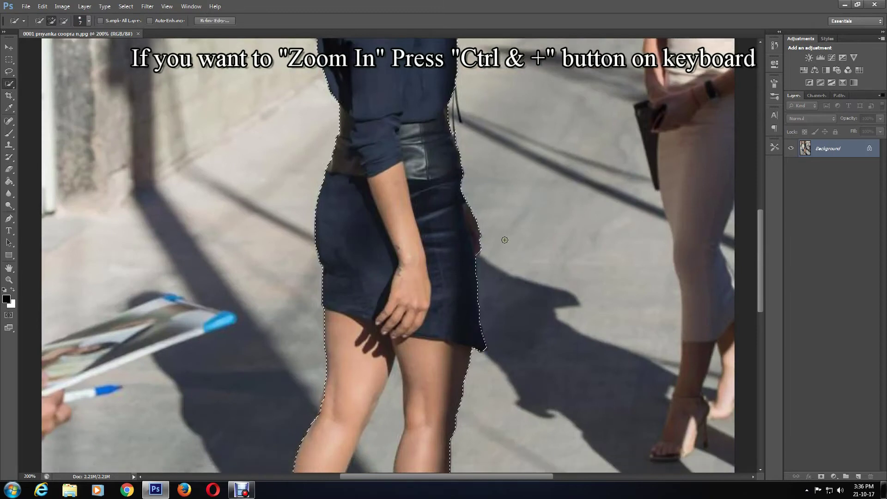
scroll(499, 220, down, 10)
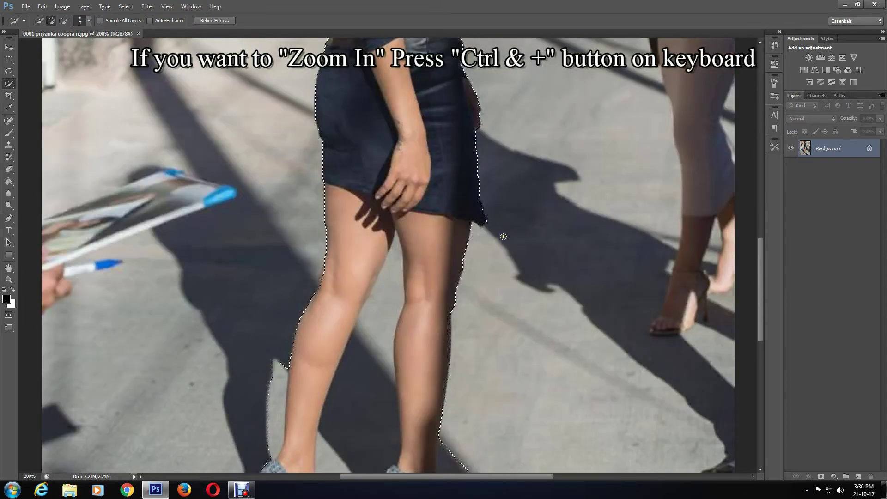
scroll(498, 239, down, 5)
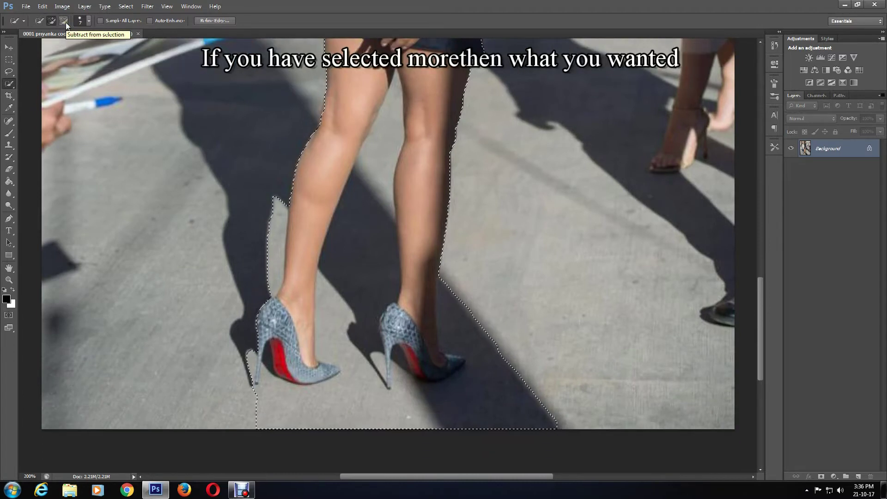
Step: In Subtract mode, remove the ground and shadow around the red right heel
click(65, 22)
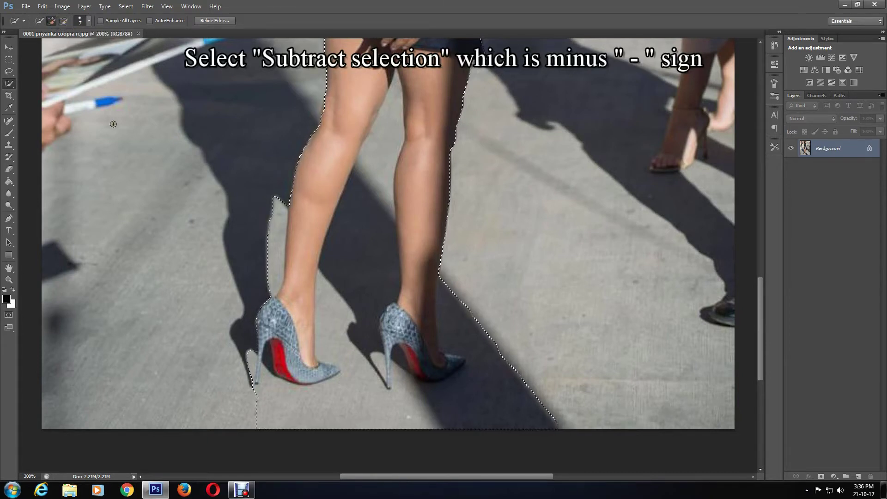
key(alt)
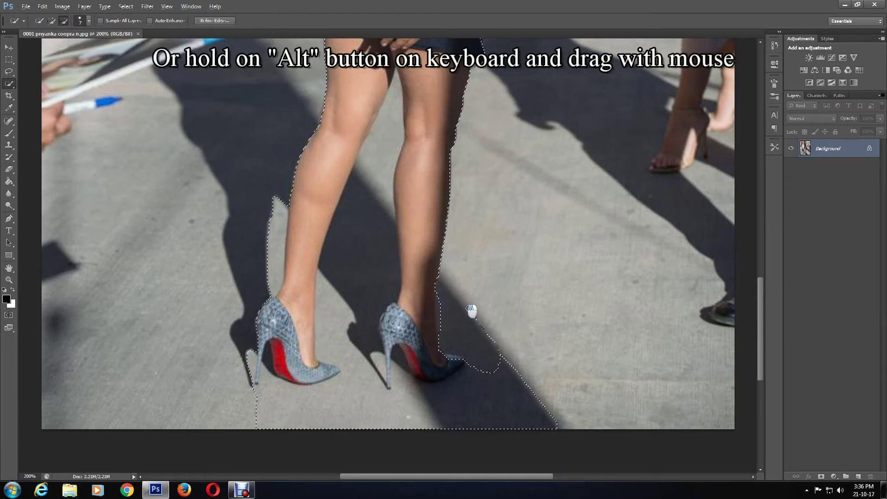
mouse_move(487, 332)
mouse_down()
mouse_move(516, 386)
mouse_move(515, 419)
mouse_move(525, 400)
mouse_move(519, 377)
mouse_move(558, 419)
mouse_move(442, 421)
mouse_move(395, 402)
mouse_up()
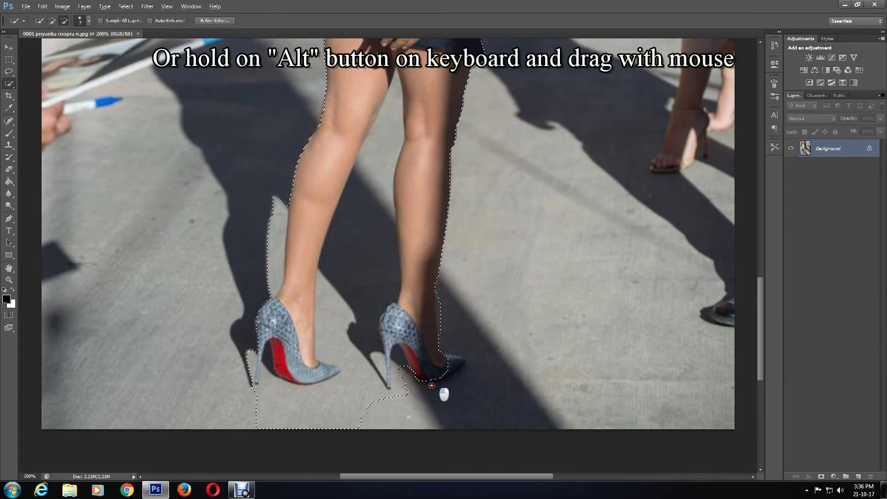
drag(403, 366, 406, 366)
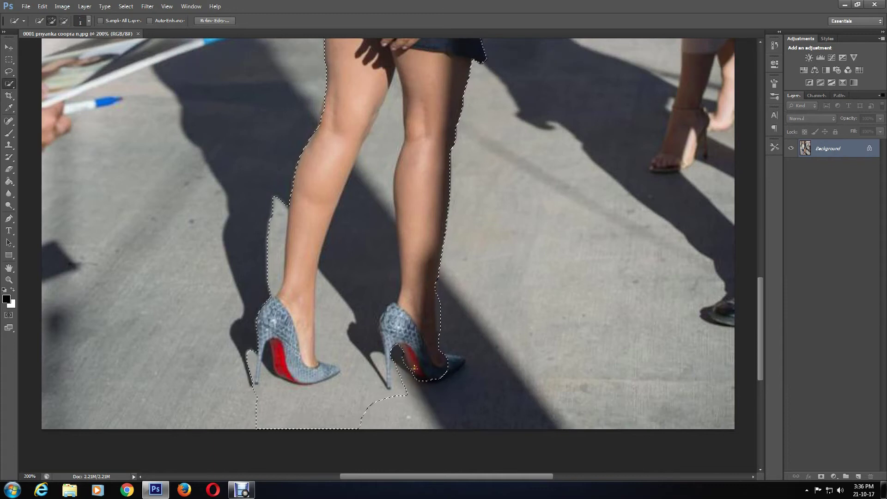
alt+click(405, 363)
mouse_move(418, 380)
mouse_down()
mouse_move(401, 365)
mouse_move(404, 396)
mouse_up()
Step: Remove the edge spikes beside the shin, the ground below the left shoe, and the area between the legs
alt+click(393, 380)
alt+click(285, 204)
alt+click(279, 205)
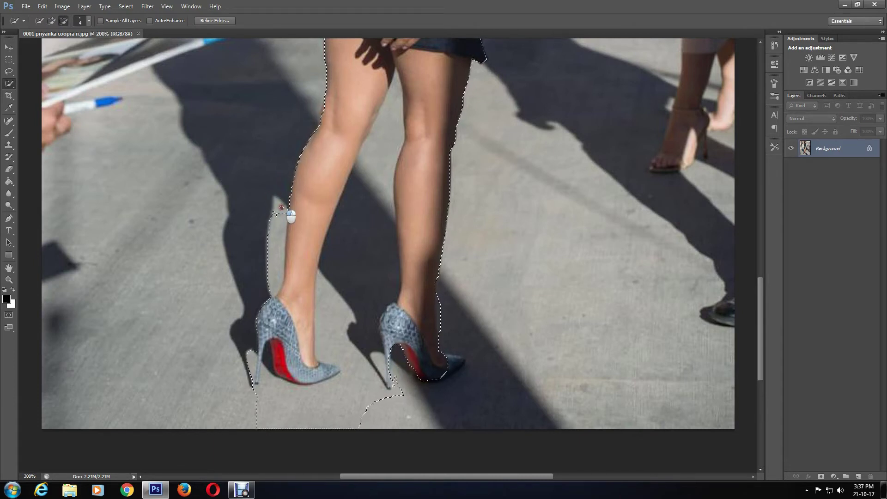
alt+click(259, 389)
mouse_move(258, 390)
mouse_down()
mouse_move(277, 406)
mouse_move(263, 396)
mouse_up()
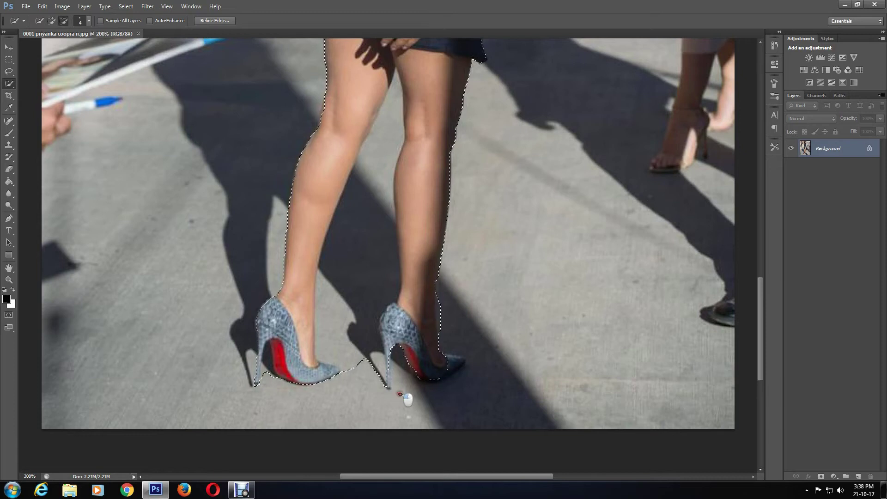
mouse_move(396, 386)
mouse_down()
mouse_move(343, 363)
mouse_move(376, 148)
mouse_move(397, 223)
mouse_move(396, 198)
mouse_move(390, 233)
mouse_up()
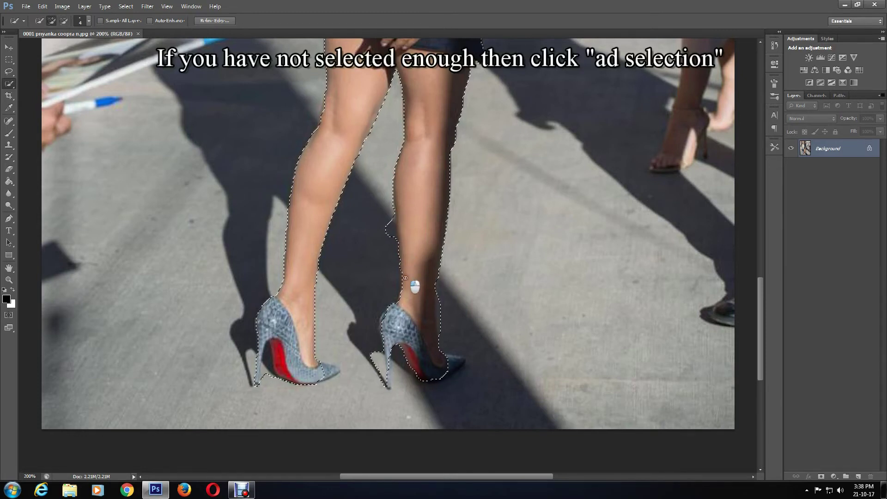
Step: Remove stray ground by the right heel and add the left shoe's toe tip
drag(386, 361, 396, 387)
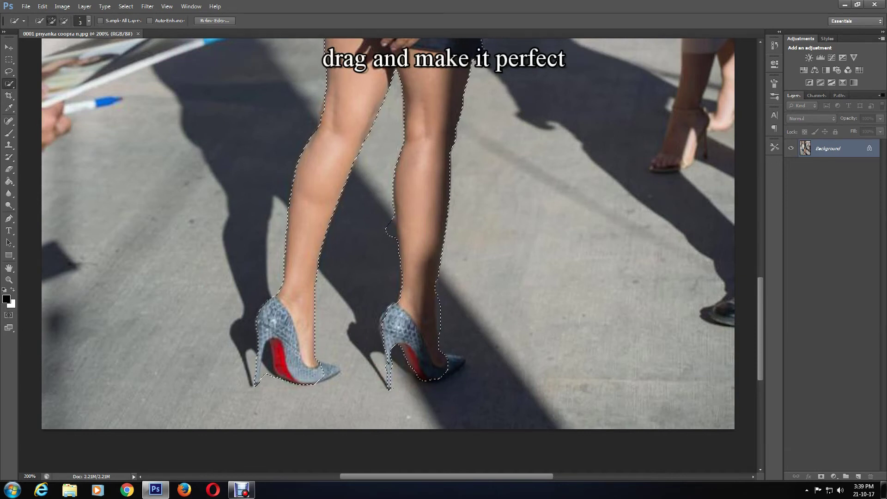
mouse_move(321, 368)
mouse_down()
mouse_move(337, 372)
mouse_move(319, 382)
mouse_move(270, 377)
mouse_up()
key(bracketleft)
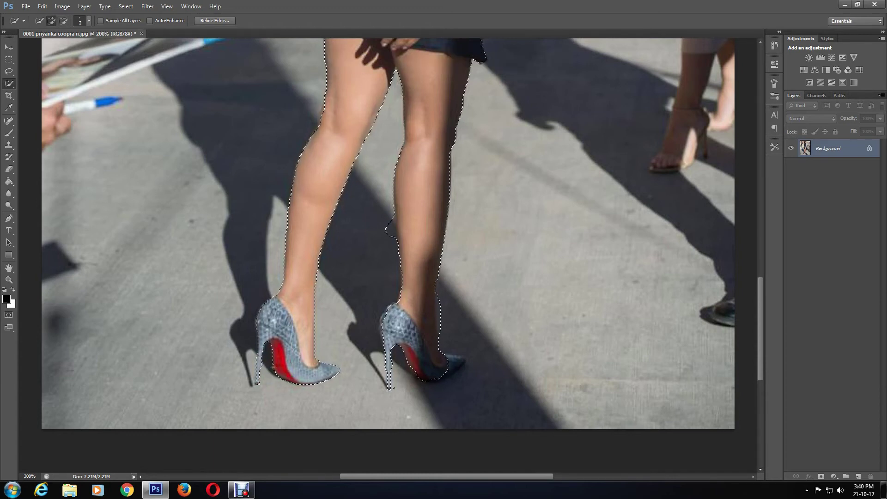
Step: Add a bit of hair edge to the selection, then zoom out to 66.7%
scroll(409, 243, up, 10)
key(ctrl+plus)
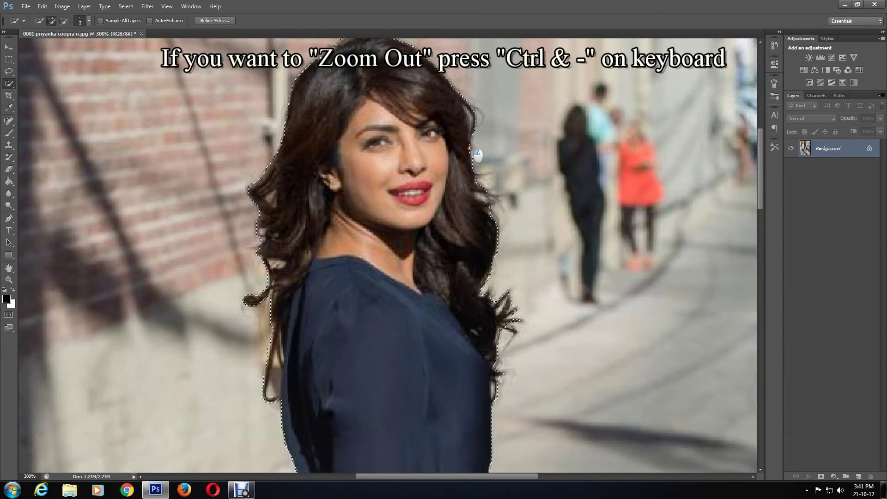
click(488, 179)
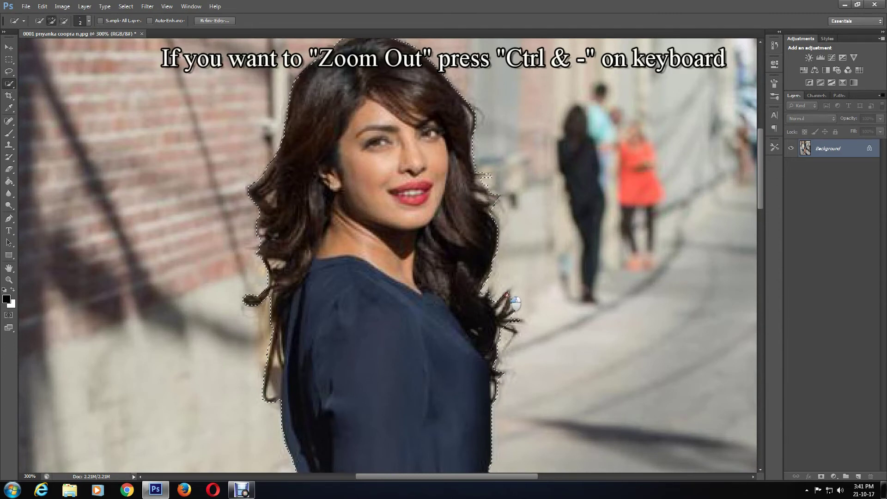
scroll(534, 275, up, 2)
key(ctrl+minus)
key(ctrl+minus)
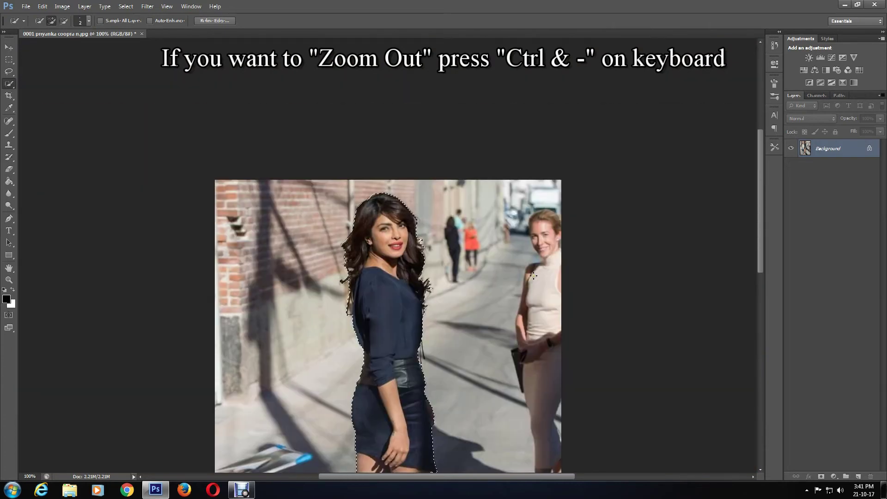
key(ctrl+minus)
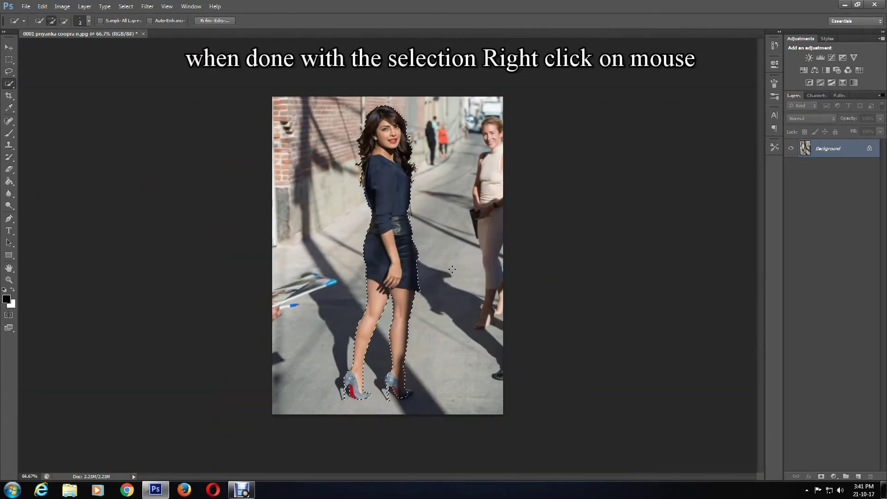
Step: Apply Refine Edge with Smooth 20, Feather 0.5 px and Contrast about 20
right_click(452, 269)
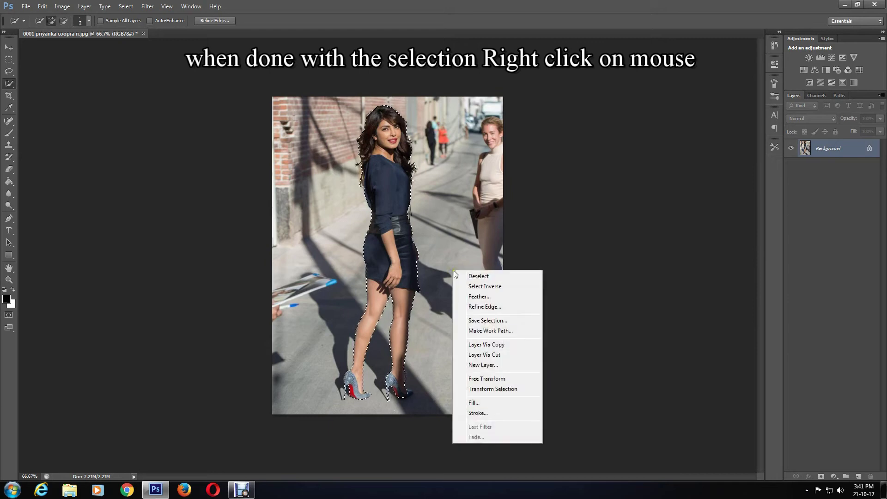
click(485, 308)
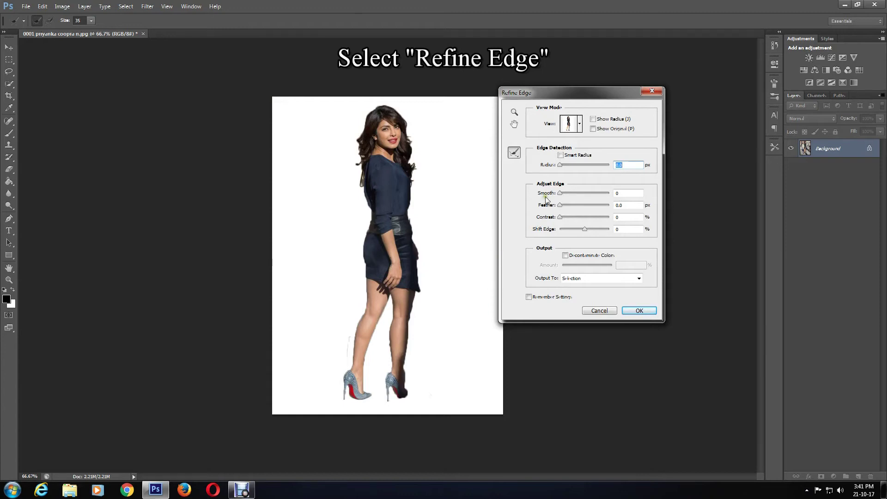
click(563, 193)
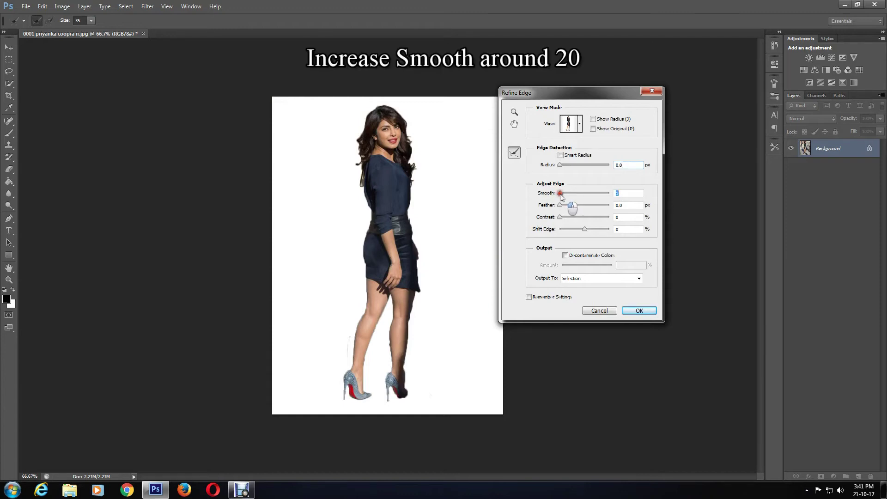
drag(565, 195, 567, 201)
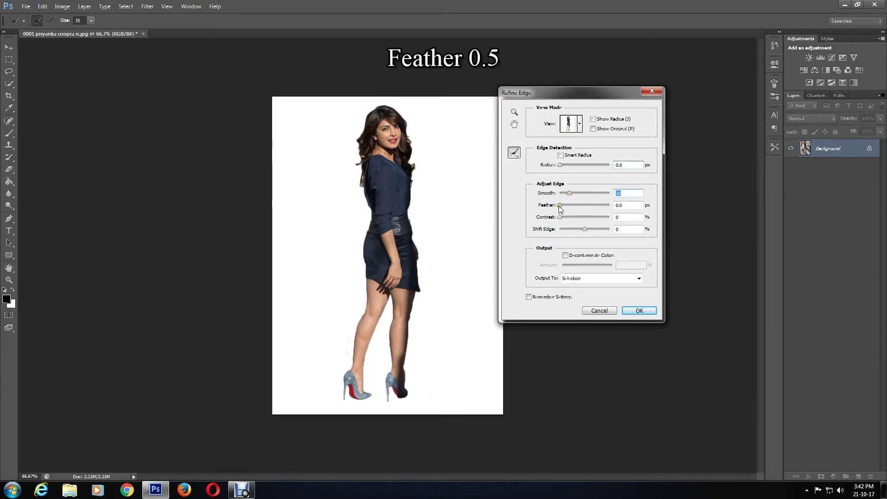
drag(561, 209, 562, 208)
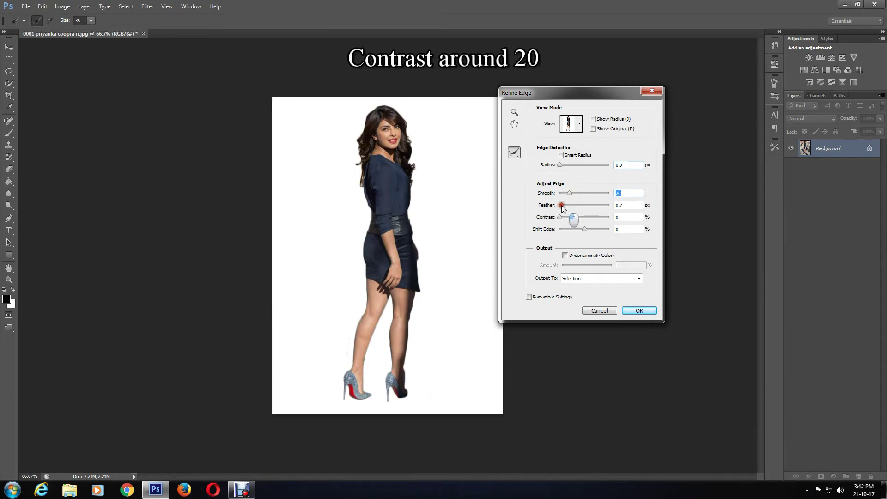
drag(563, 218, 570, 223)
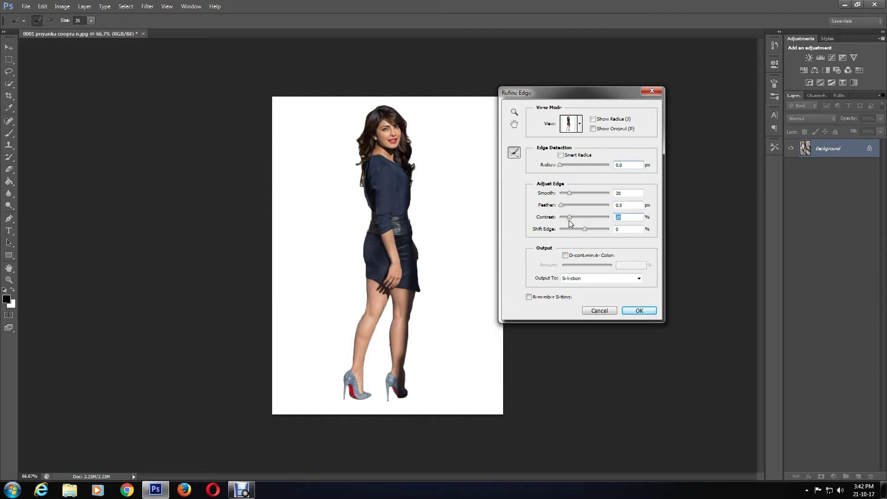
click(633, 312)
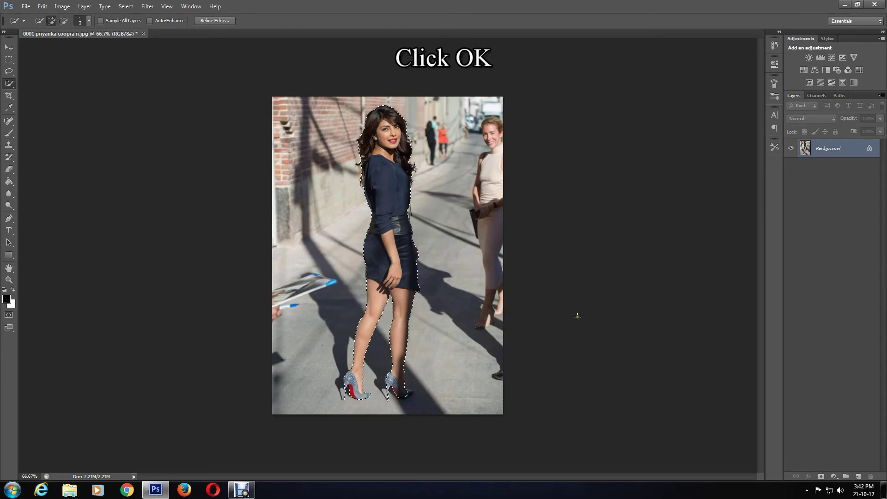
Step: Apply Select Inverse so the background is selected, and bring up the Filter > Blur list
right_click(438, 251)
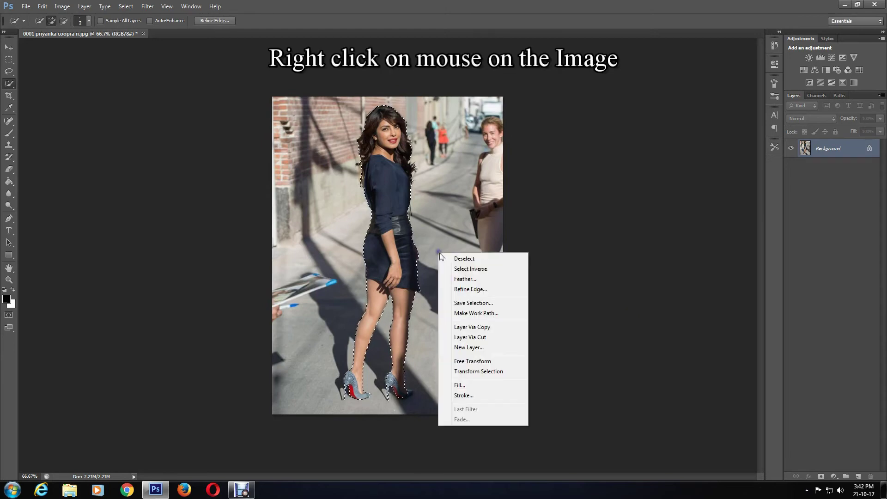
click(469, 269)
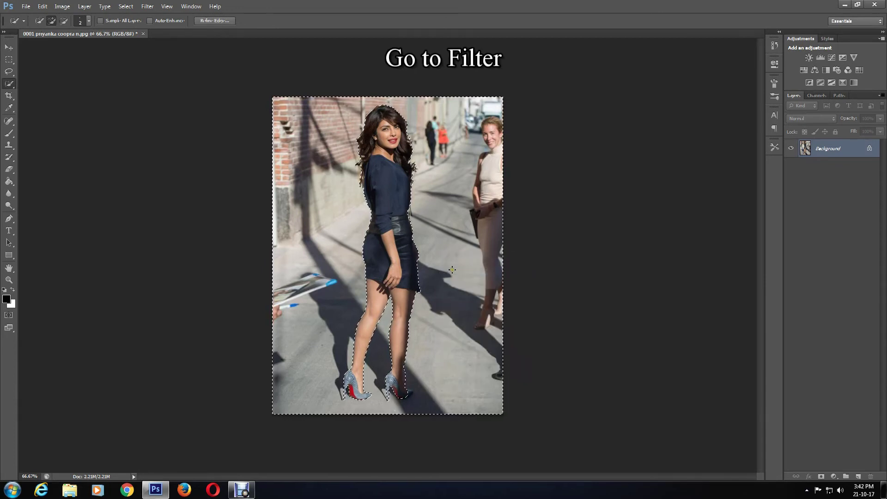
click(145, 9)
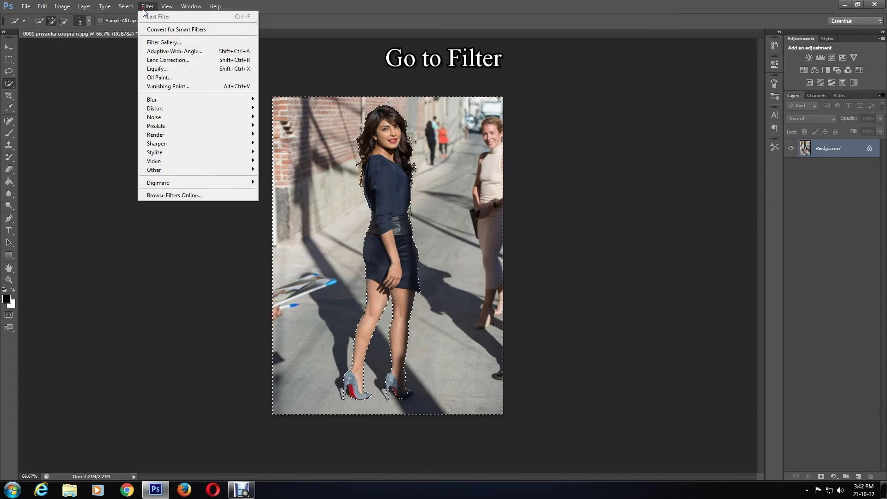
mouse_move(157, 102)
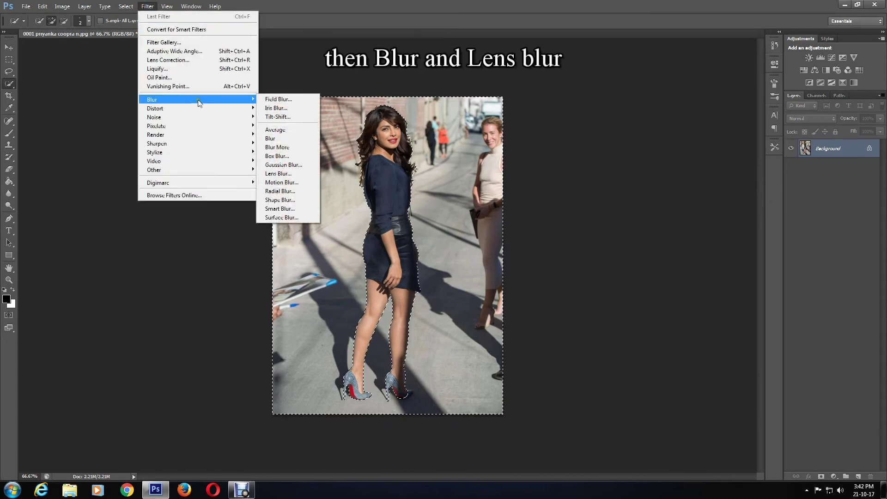
Step: Apply Lens Blur to the background with a Radius of 33
click(283, 174)
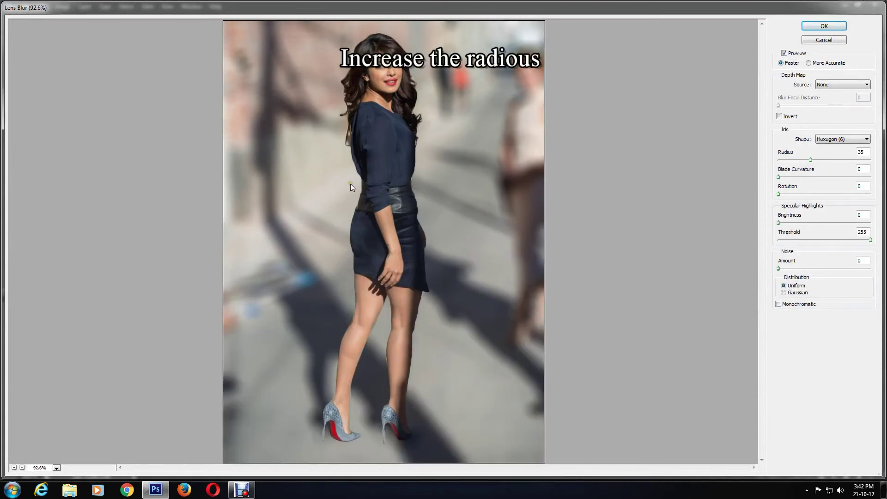
click(801, 160)
drag(801, 160, 796, 160)
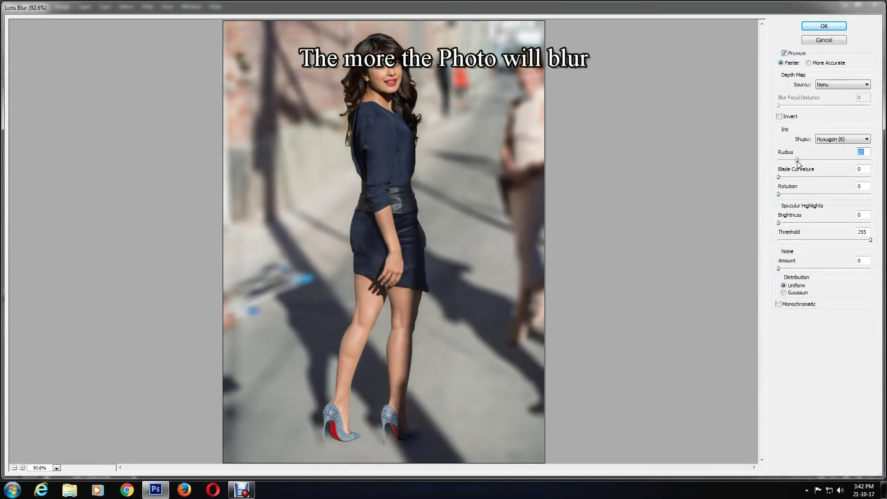
mouse_move(797, 161)
mouse_down()
mouse_move(845, 162)
mouse_move(800, 162)
mouse_up()
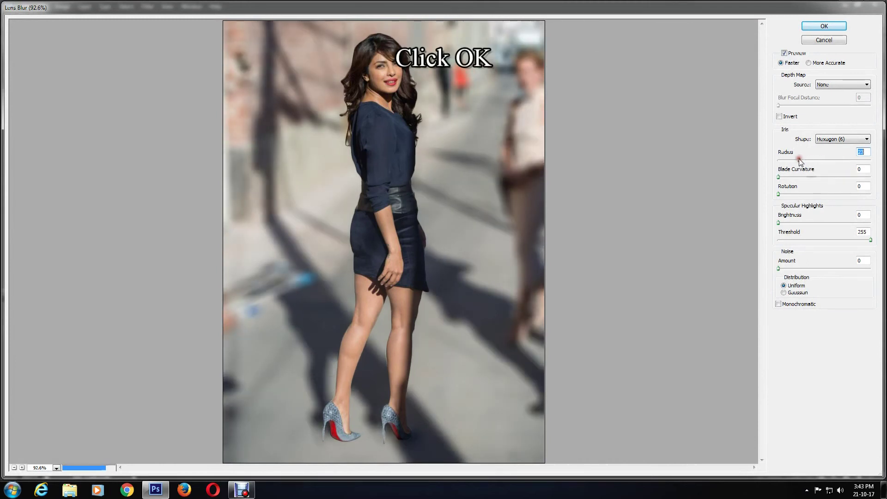
click(821, 27)
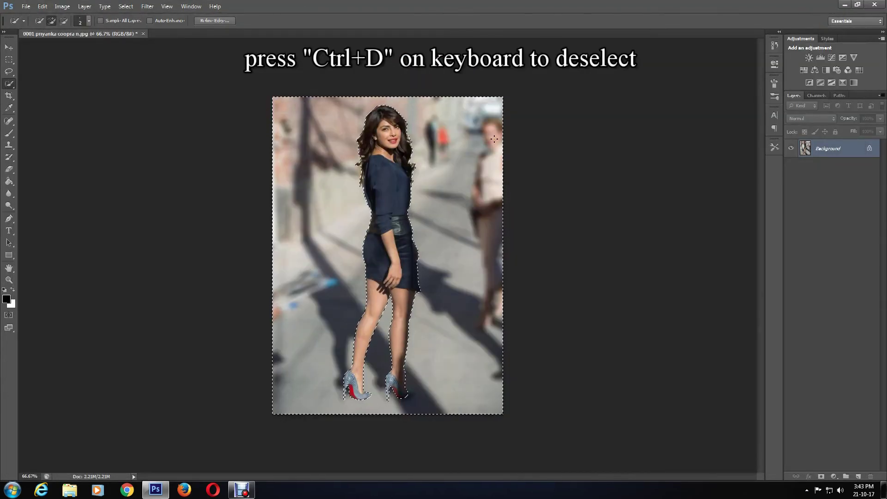
Step: Deselect, then save the photo as a JPEG on the Desktop under a new name
key(ctrl+d)
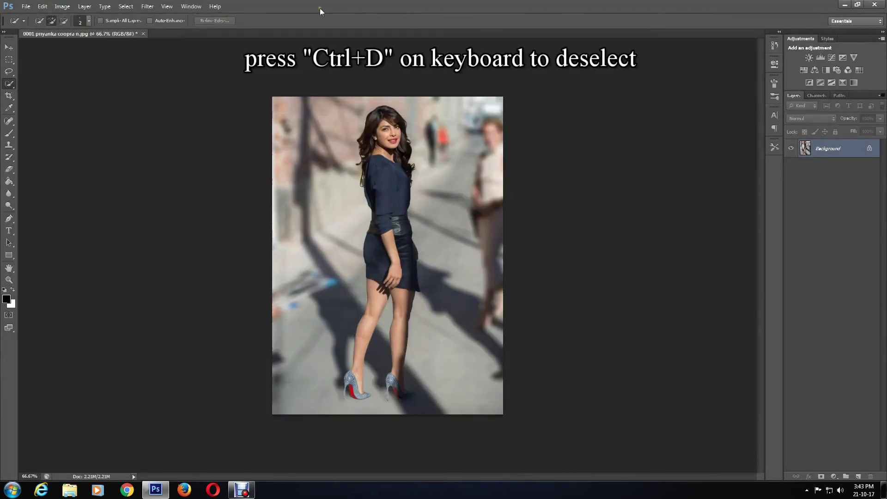
click(26, 6)
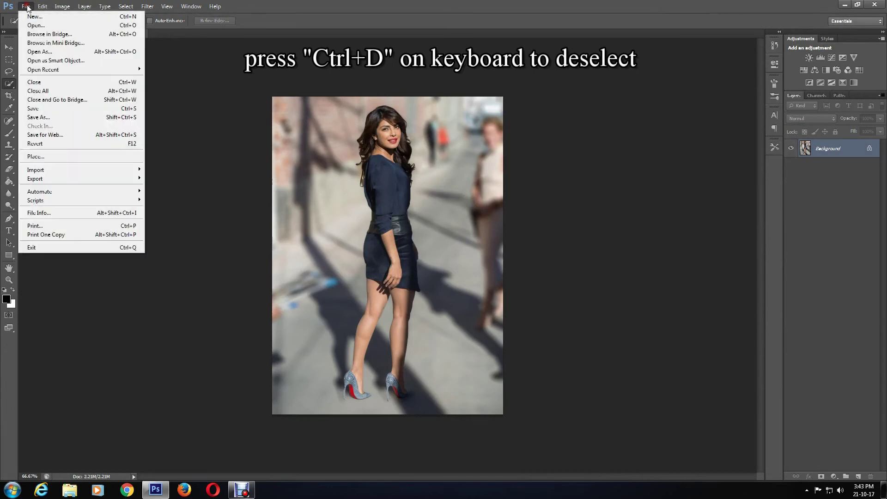
click(41, 118)
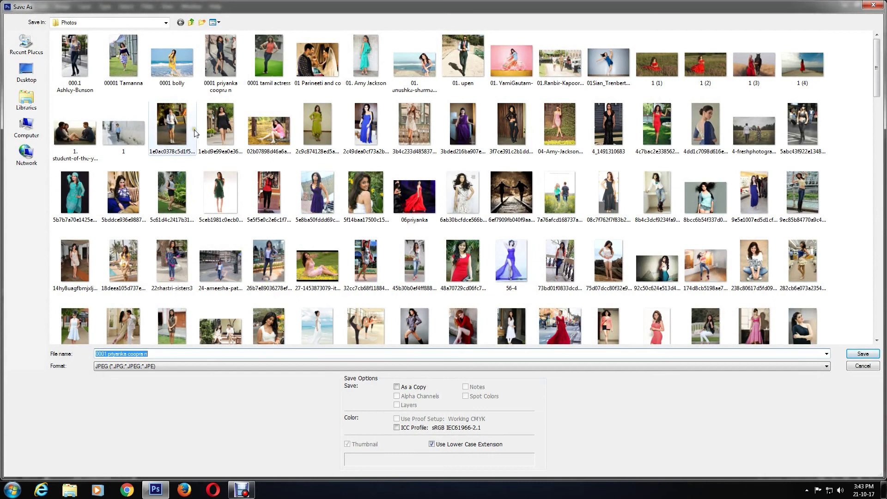
click(44, 82)
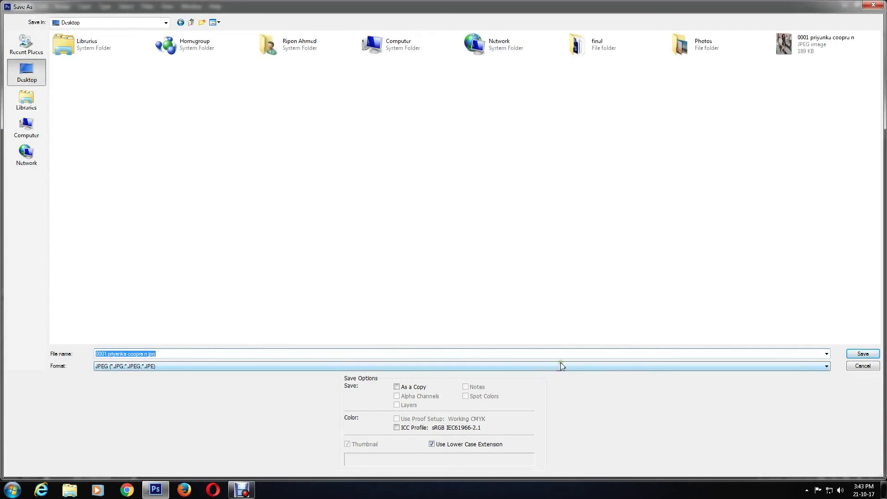
click(139, 353)
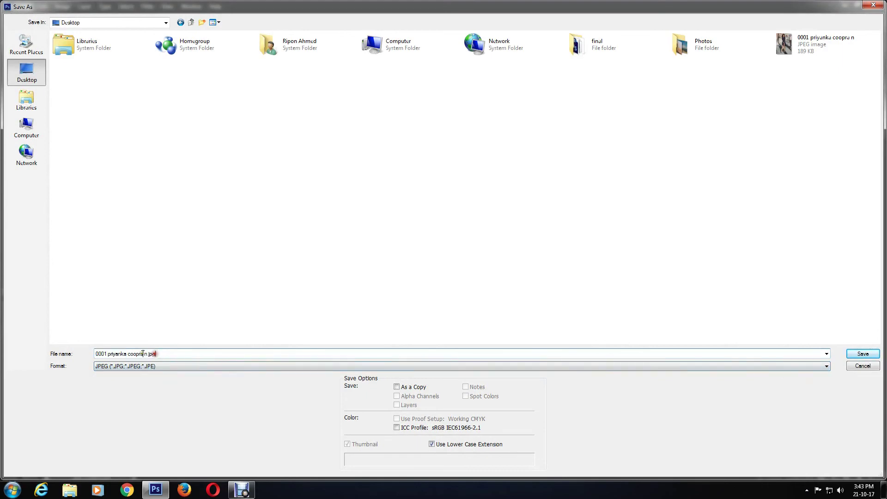
text(z)
click(854, 353)
click(496, 134)
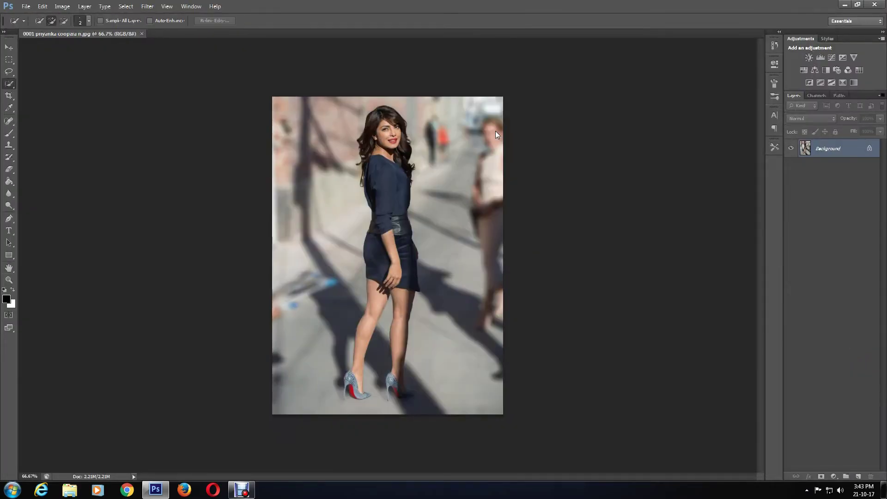